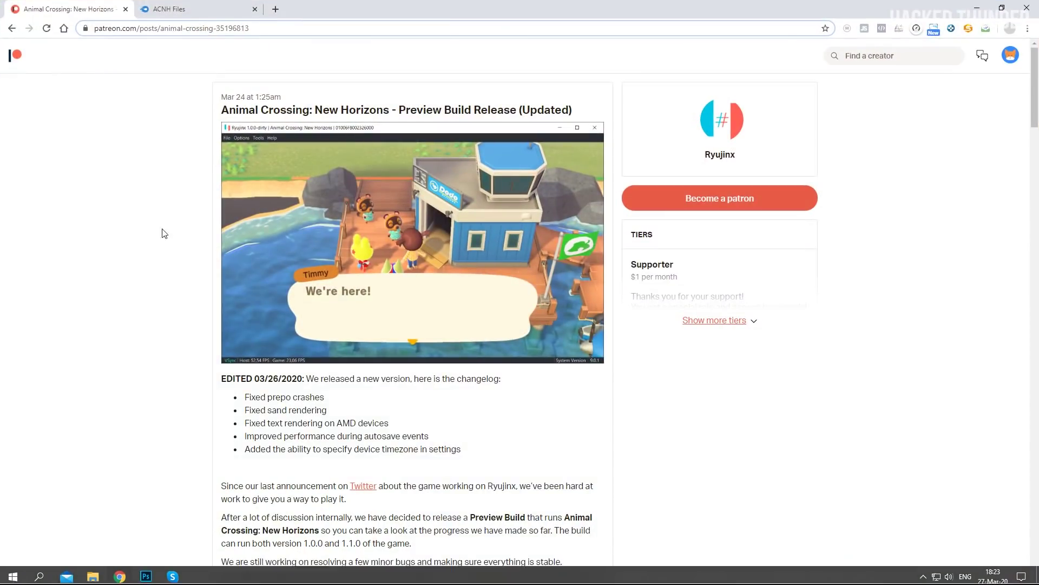
- Select the Patreon post's title and web address to view the full post address
left_click_drag(222, 110, 498, 111)
left_click(401, 71)
left_click_drag(295, 29, 94, 28)
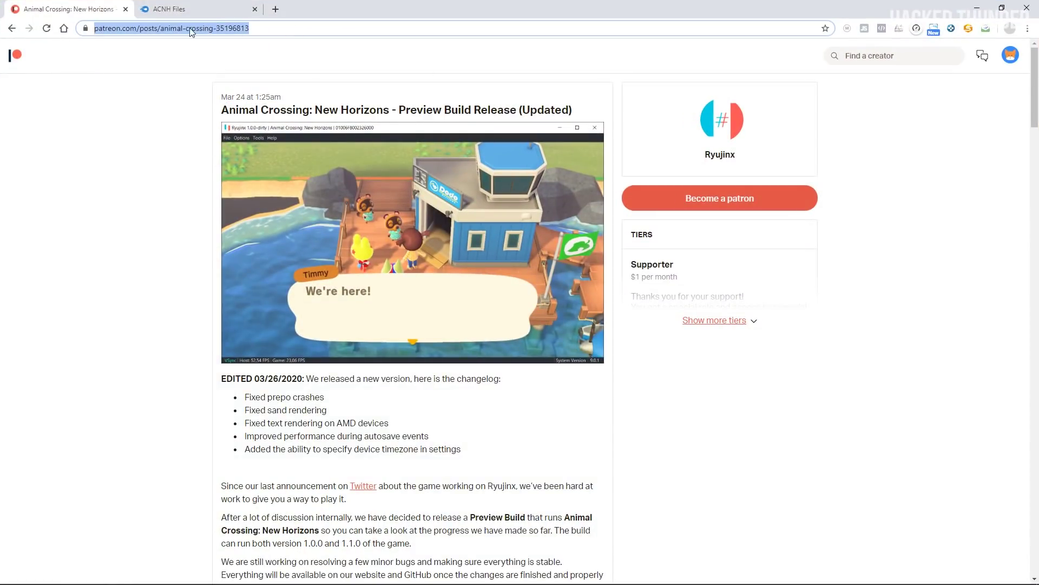
left_click(292, 28)
- Download the ryujinx-1.0.0-acnh2-win_x64.zip attachment from the post and open it
scroll(160, 289, "down", 14)
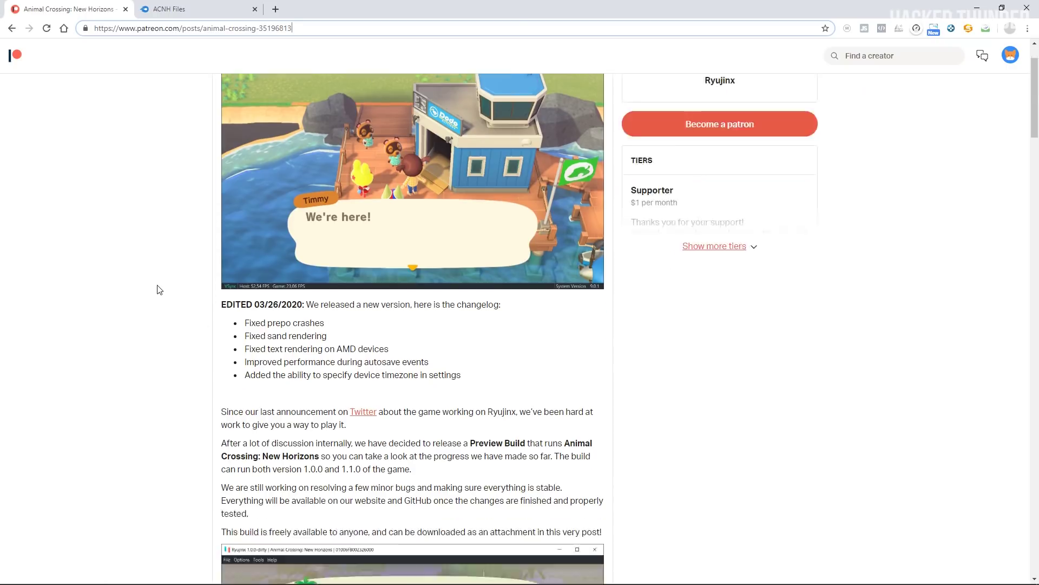
scroll(160, 290, "down", 20)
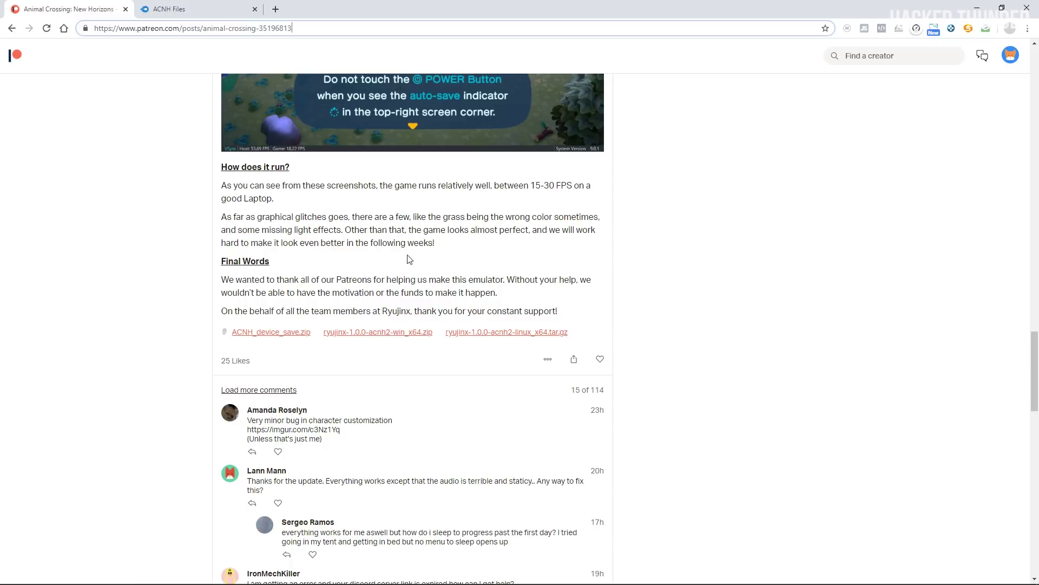
left_click(372, 333)
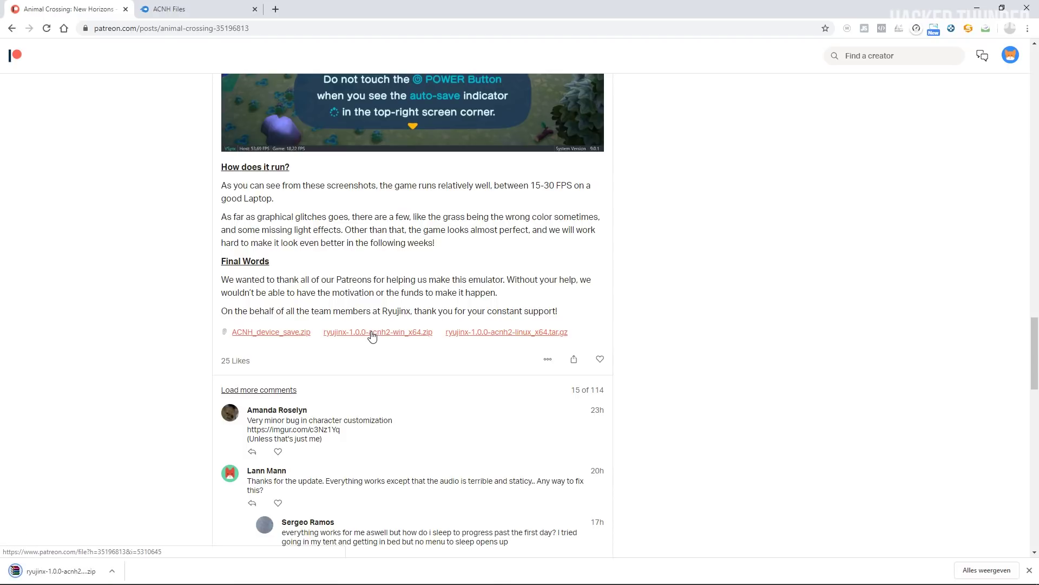
left_click(59, 570)
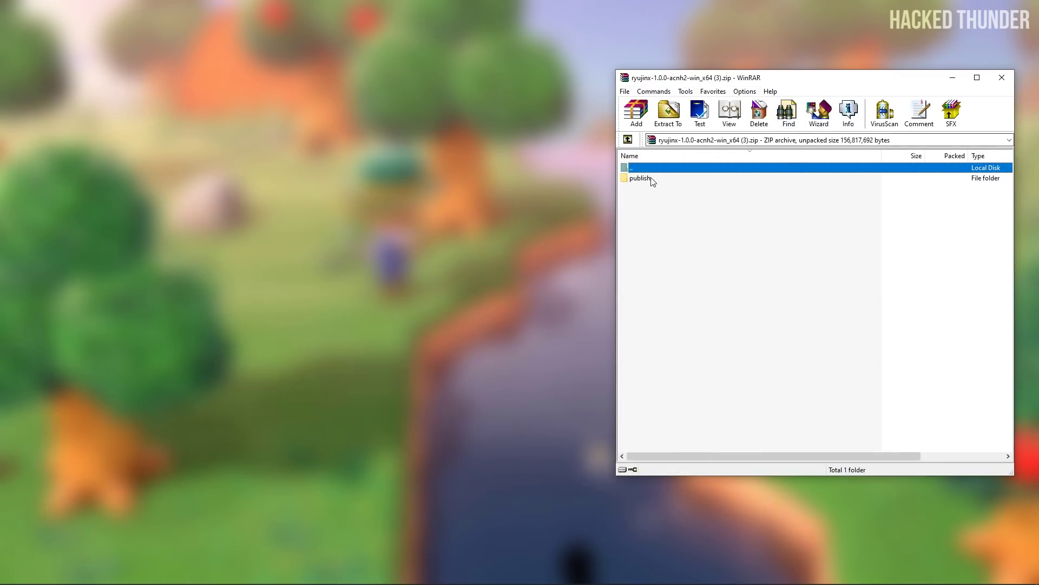
- Extract the publish folder from the Ryujinx archive onto the desktop and close WinRAR
left_click(649, 179)
left_click_drag(649, 181, 531, 242)
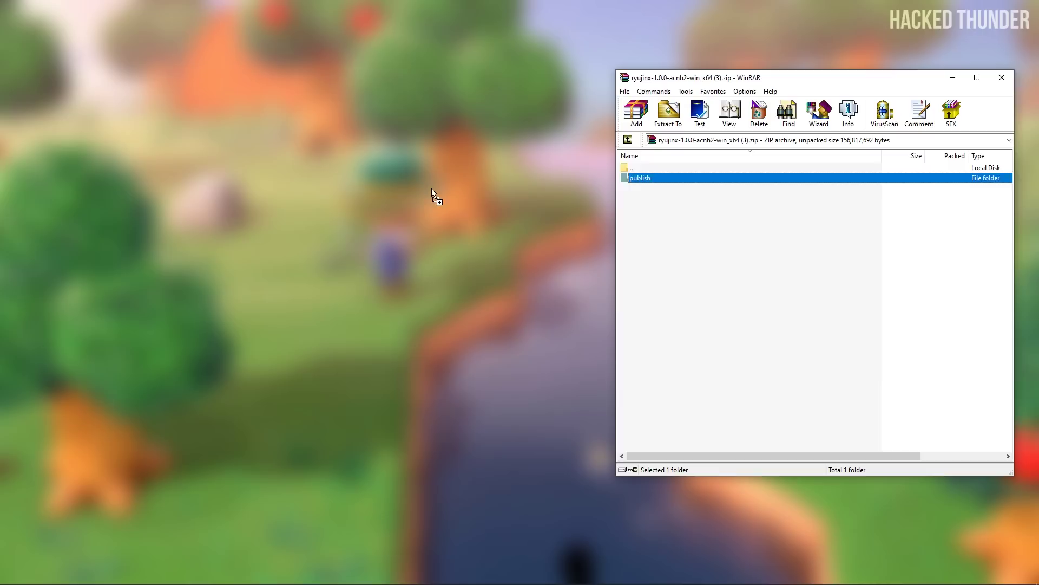
left_click_drag(431, 189, 432, 189)
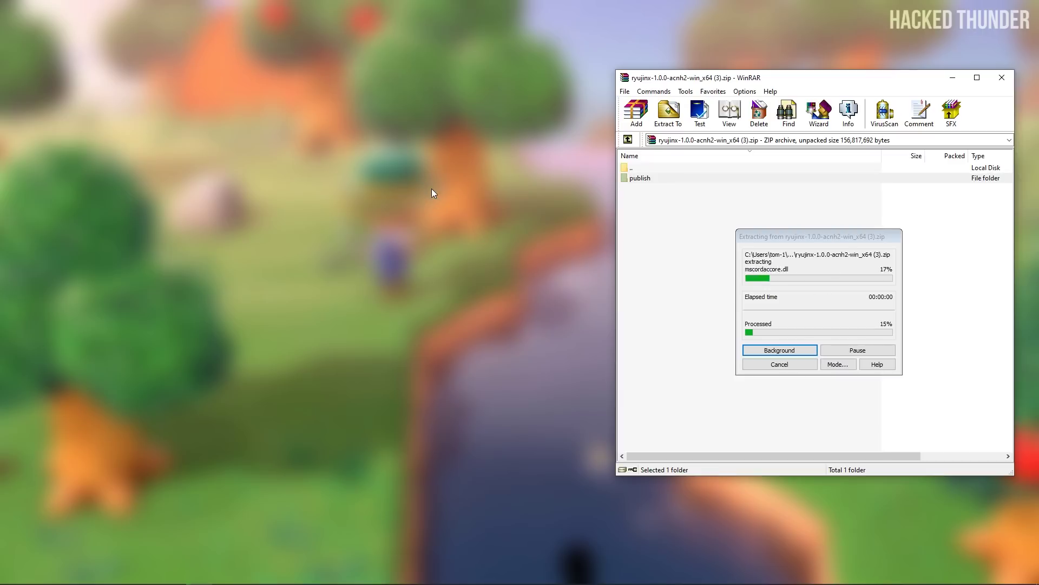
left_click(459, 192)
left_click(1002, 77)
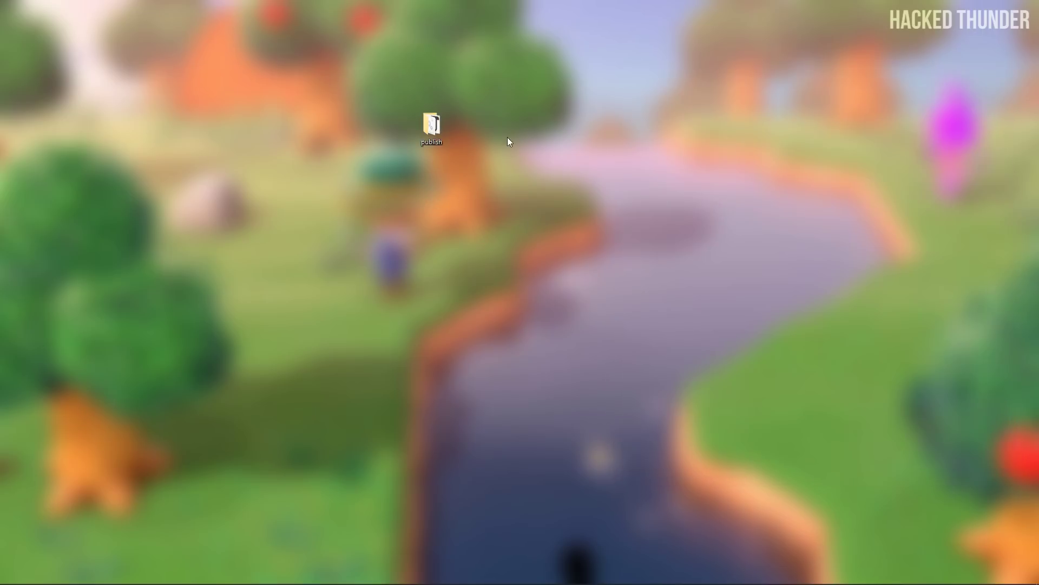
- Open the desktop publish folder and launch Ryujinx.exe from it
double_click(439, 127)
scroll(568, 293, "down", 11)
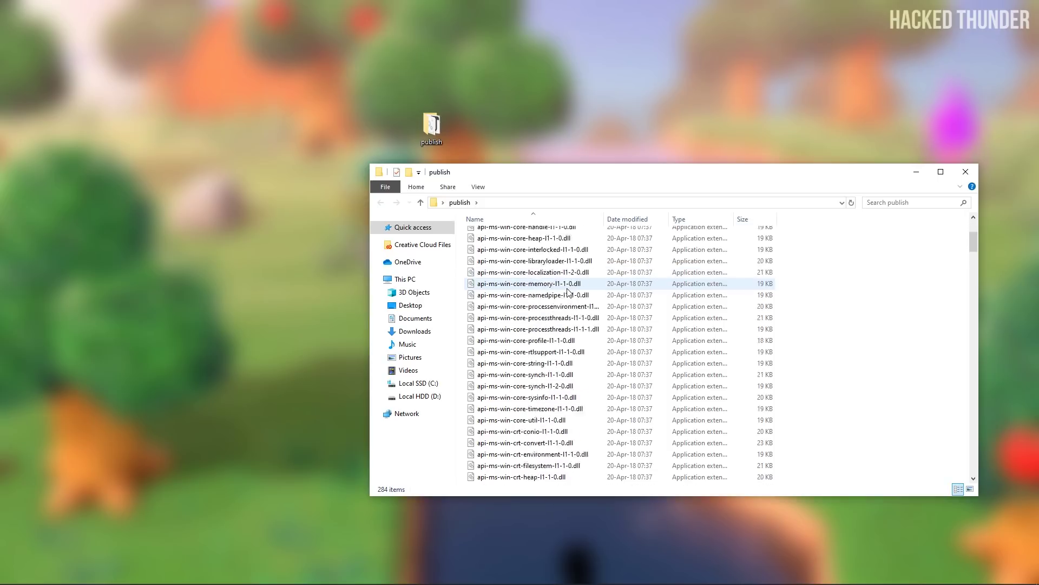
scroll(567, 303, "down", 15)
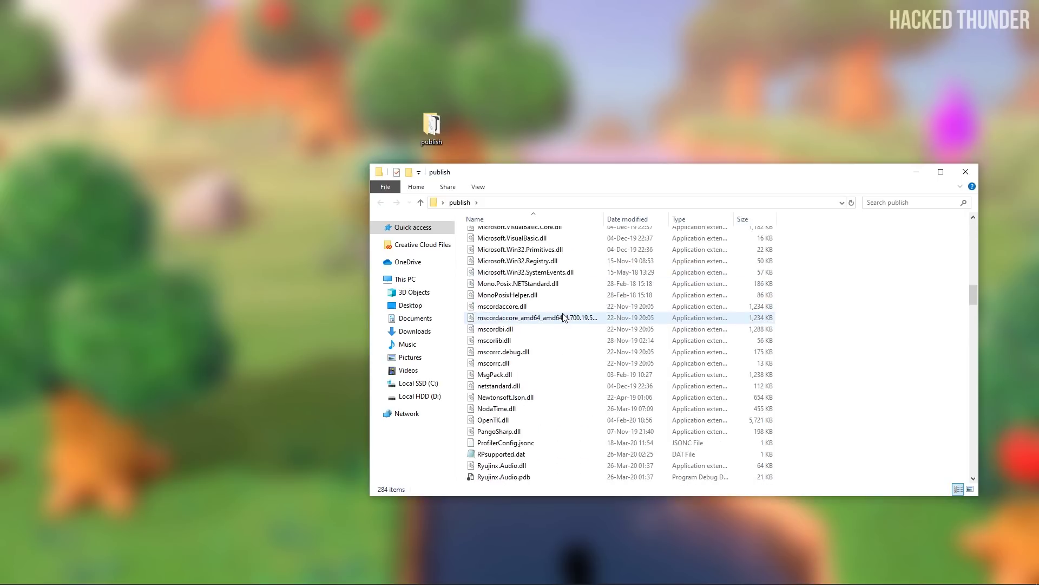
scroll(563, 323, "down", 4)
left_click(514, 283)
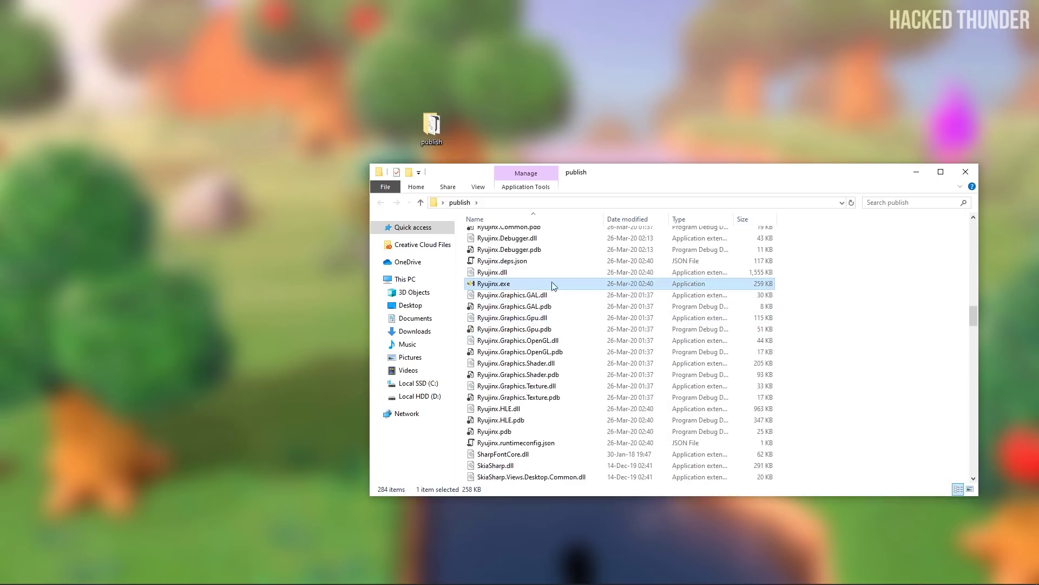
double_click(516, 285)
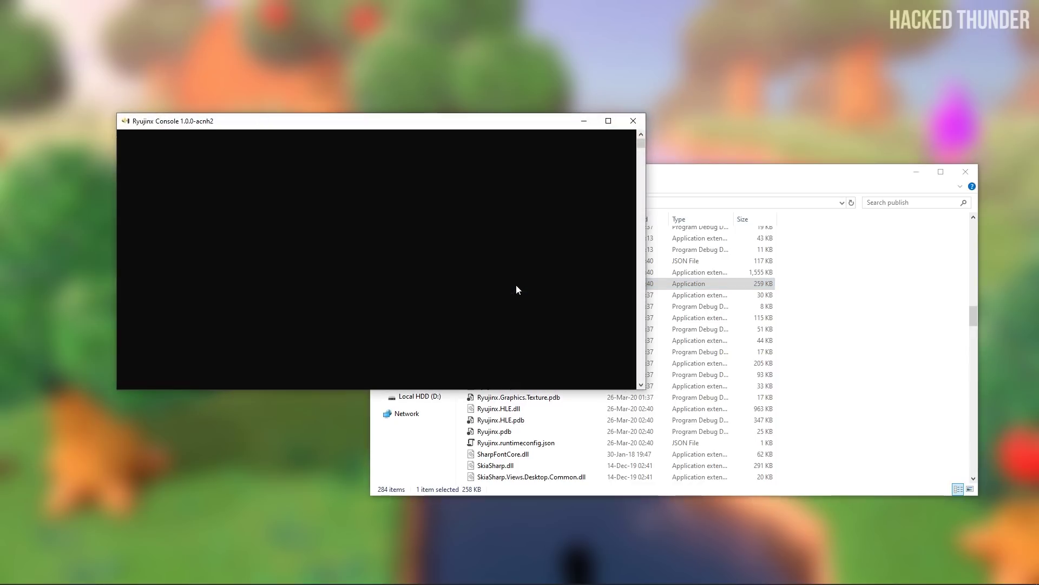
- Dismiss the 'Key file was not found' warning and arrange the console and Ryujinx windows
left_click(916, 172)
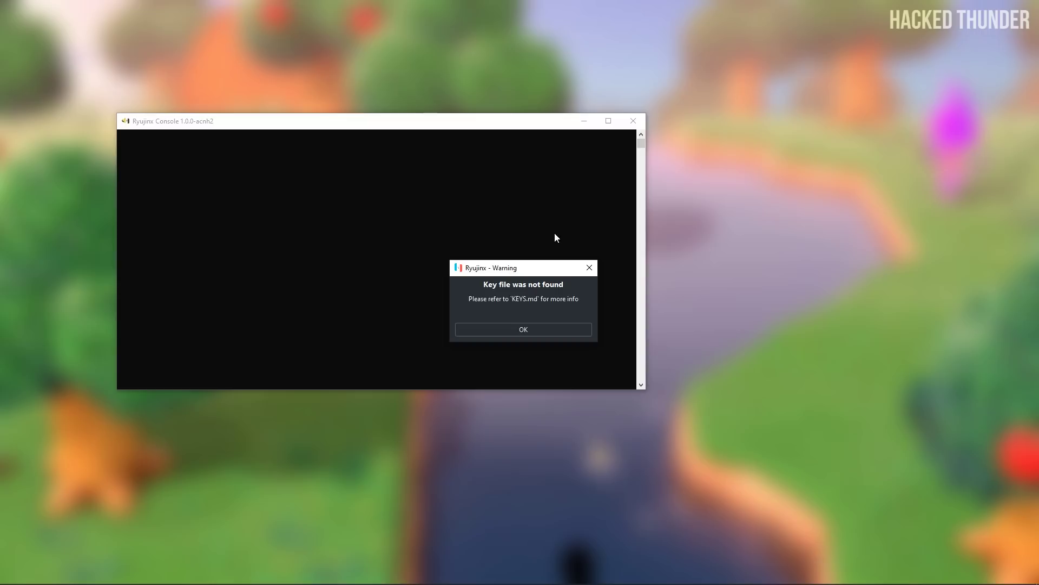
left_click(533, 330)
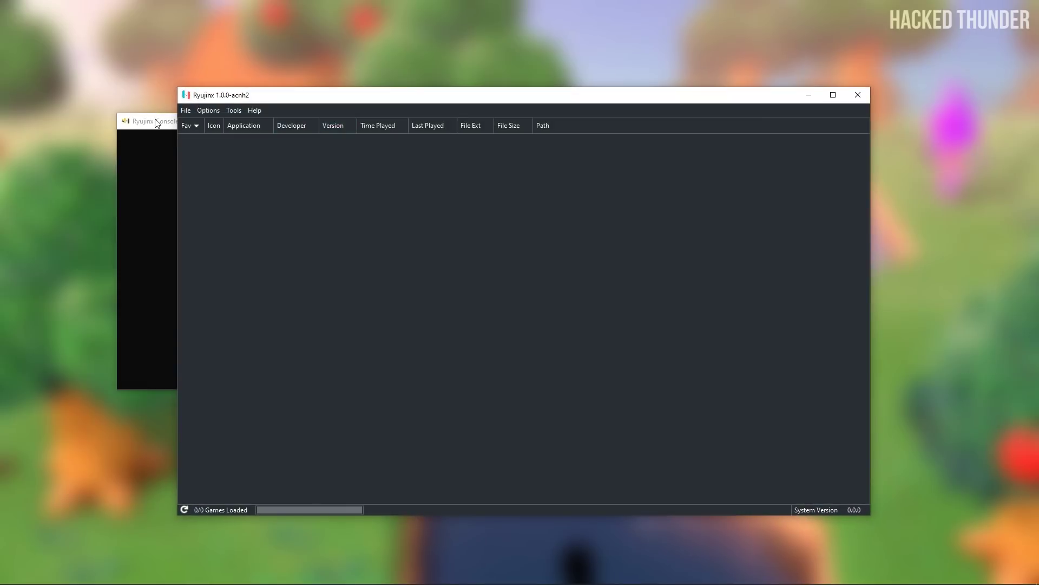
left_click_drag(155, 120, 146, 55)
left_click(675, 100)
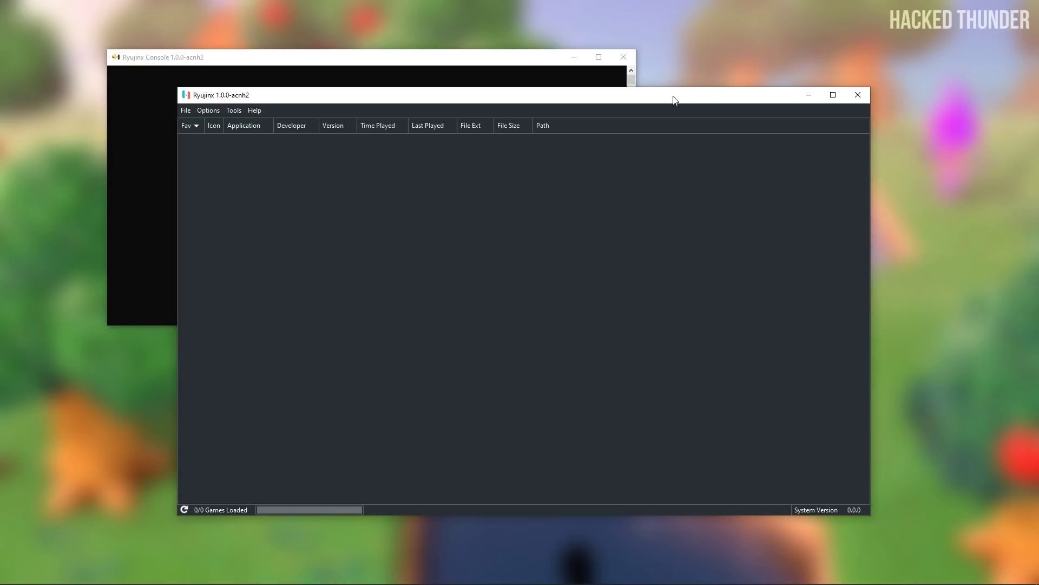
left_click(119, 575)
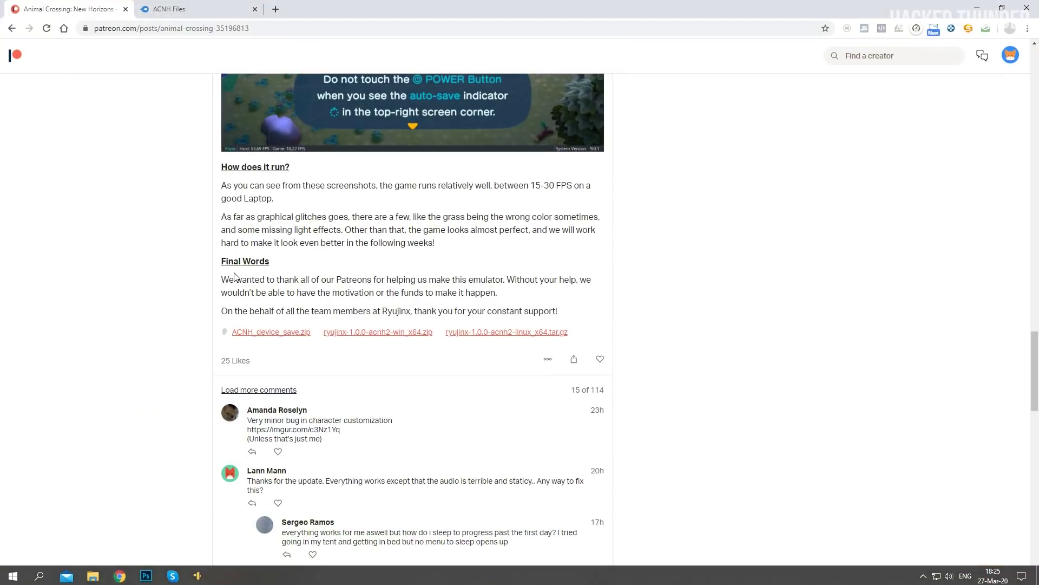
- Download ACNH Files.rar from the MediaFire page and open it in WinRAR
left_click(169, 8)
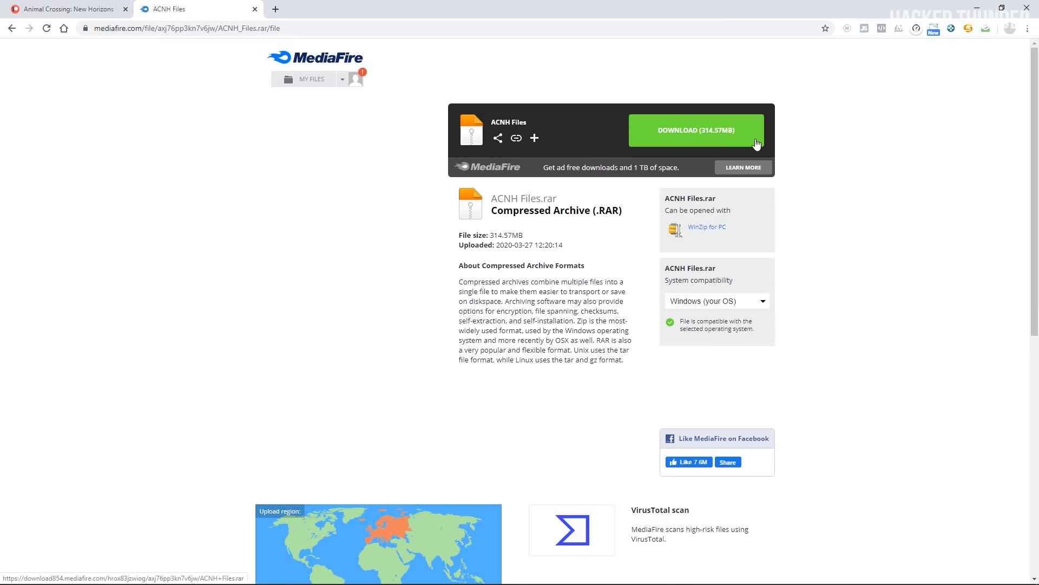
left_click(76, 37)
left_click(76, 36)
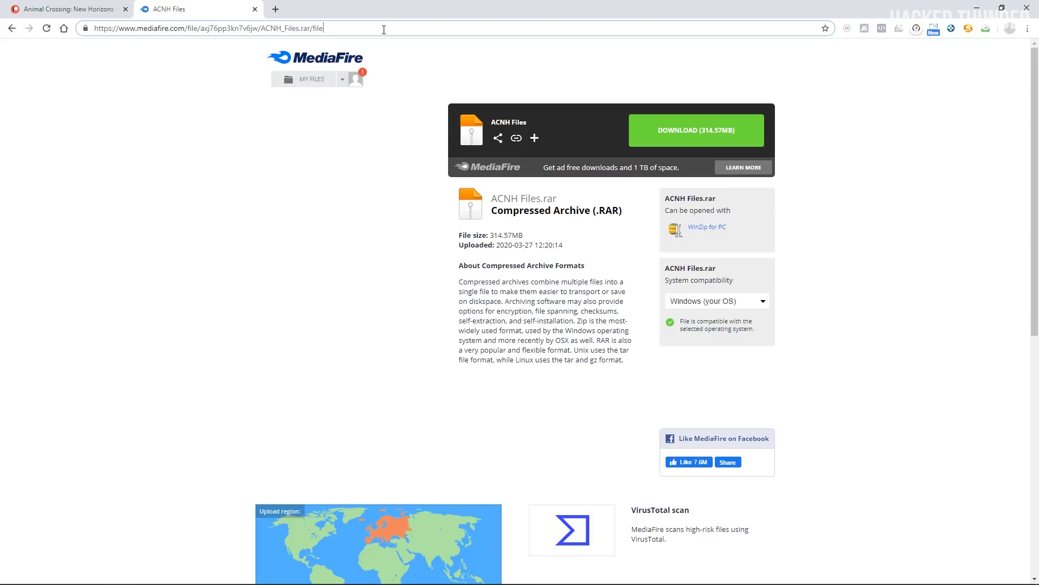
left_click(683, 132)
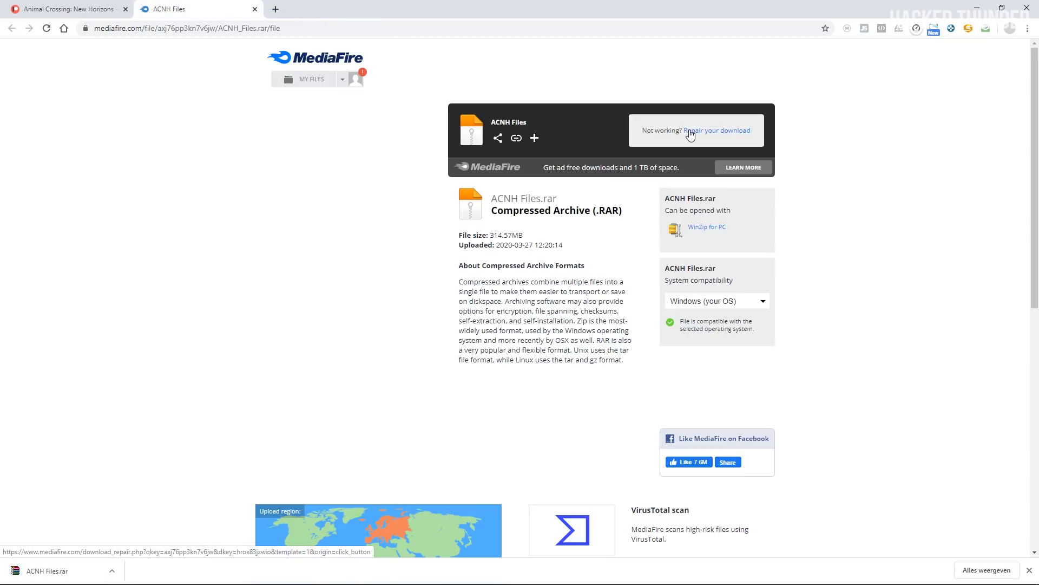
left_click(49, 571)
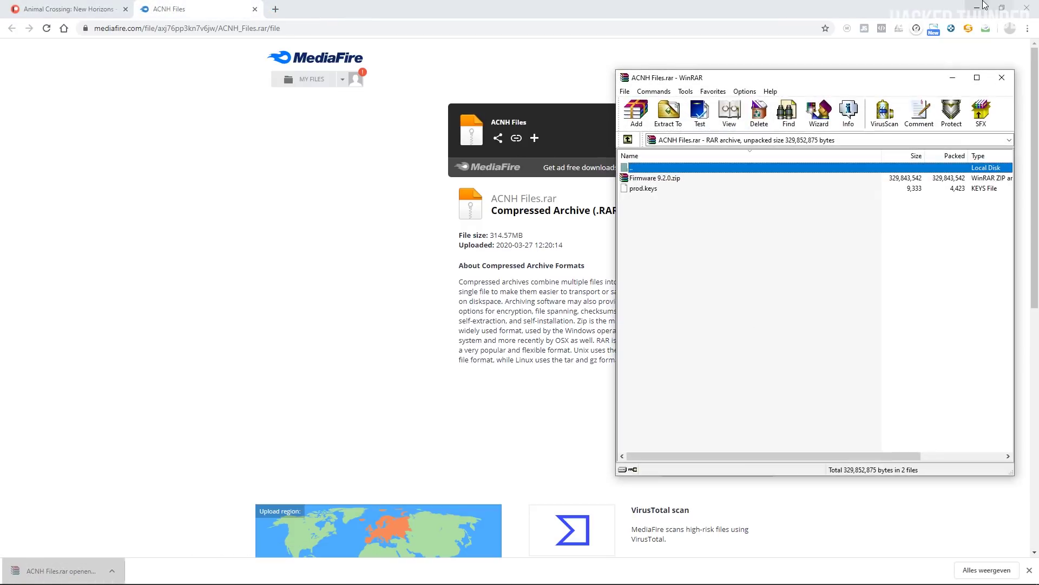
- Extract Firmware 9.2.0.zip and prod.keys from ACNH Files.rar to the desktop, then close WinRAR
left_click(979, 7)
left_click_drag(686, 80, 695, 72)
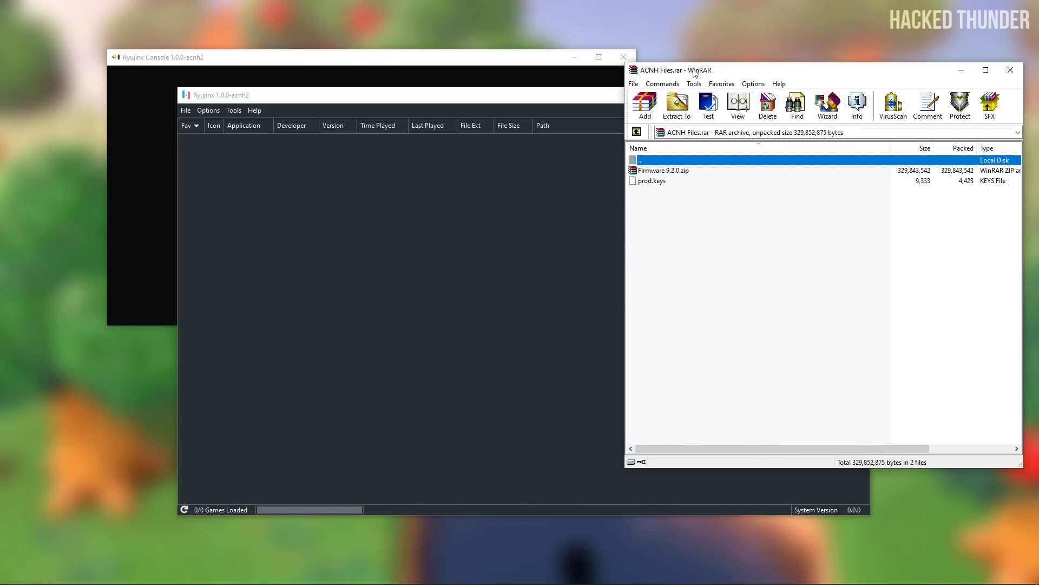
left_click_drag(684, 200, 712, 45)
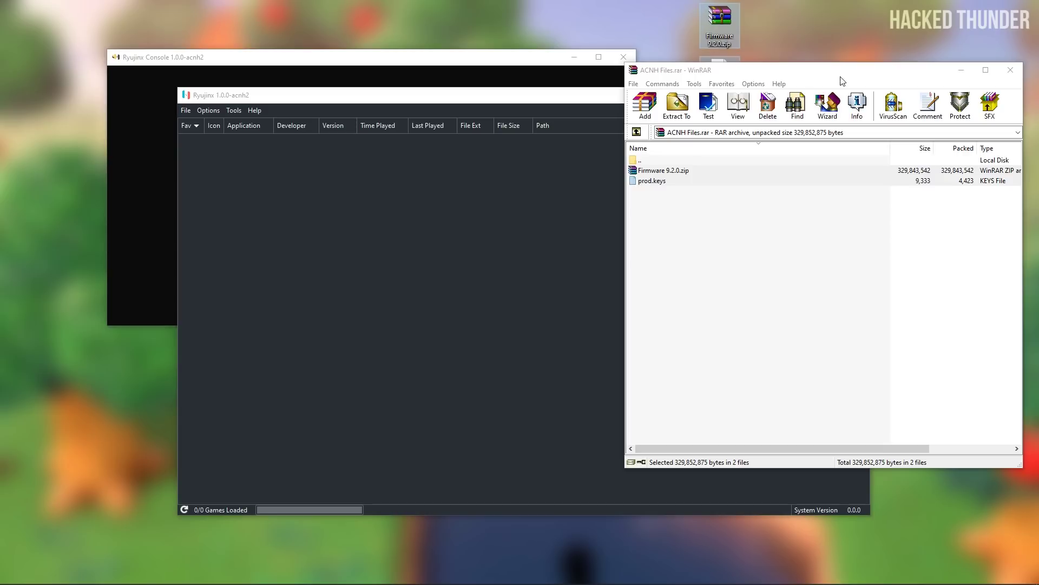
left_click(1010, 71)
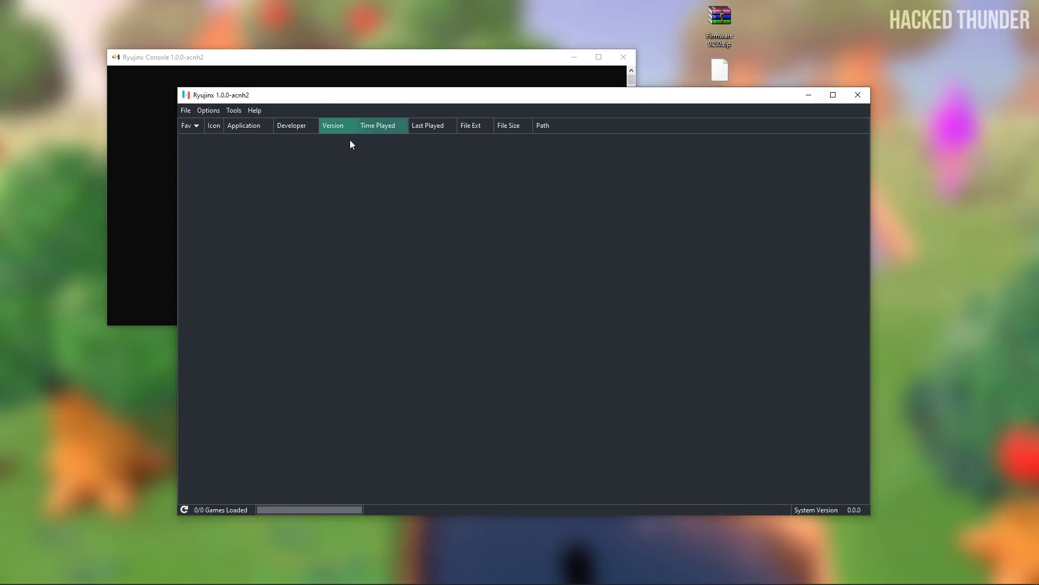
- Move prod.keys into the system folder inside the Ryujinx data folder
left_click(185, 111)
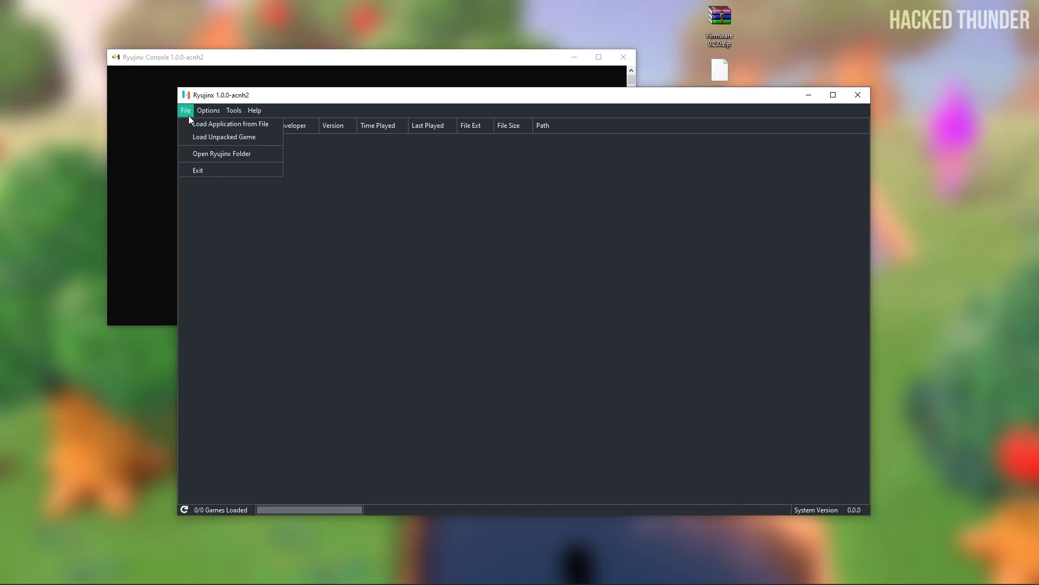
left_click(207, 153)
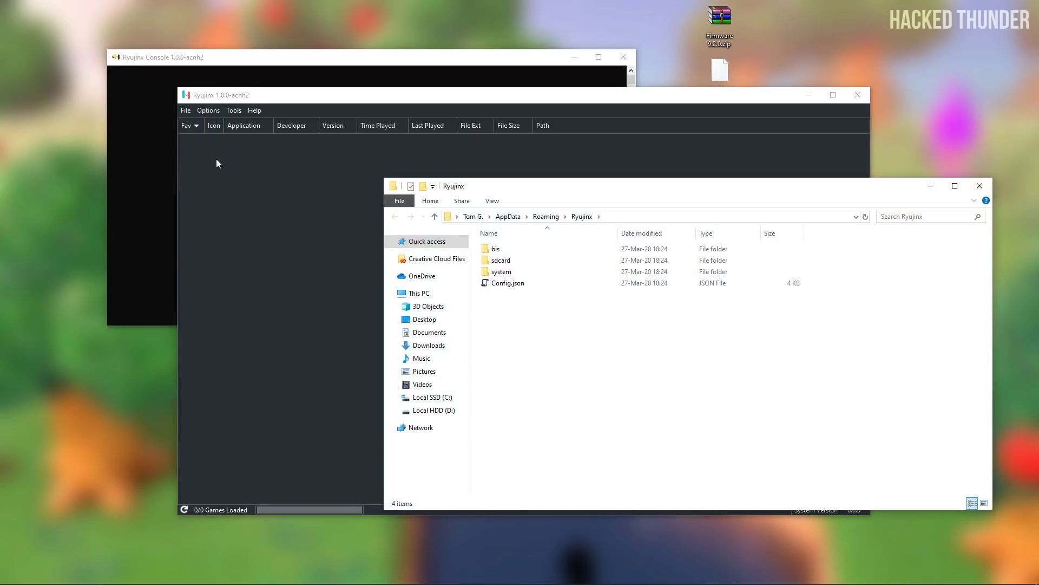
double_click(516, 273)
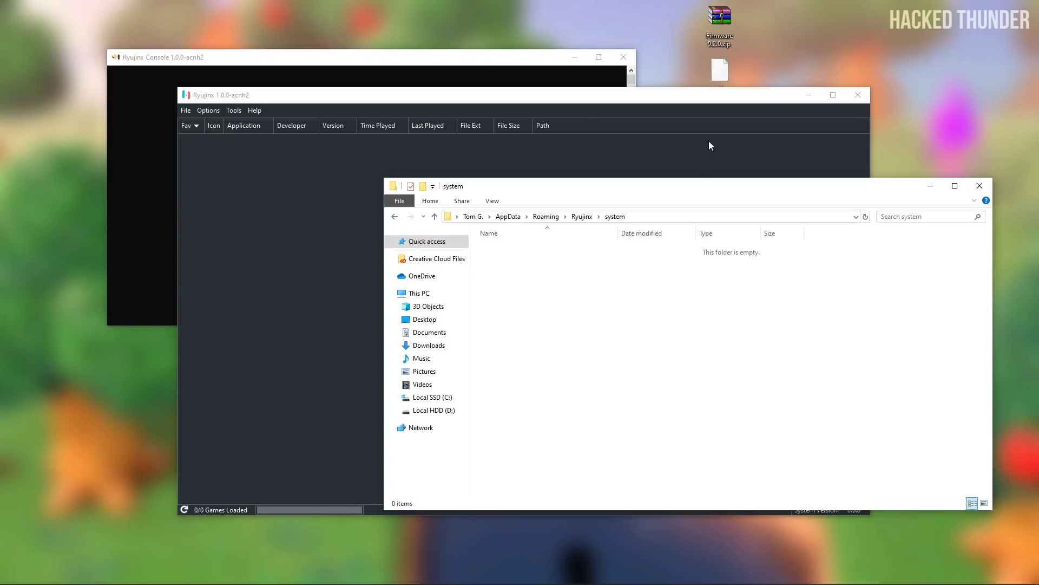
left_click_drag(716, 79, 543, 293)
- Close Explorer and Ryujinx, then relaunch Ryujinx.exe from the desktop publish folder
left_click(543, 294)
left_click(979, 186)
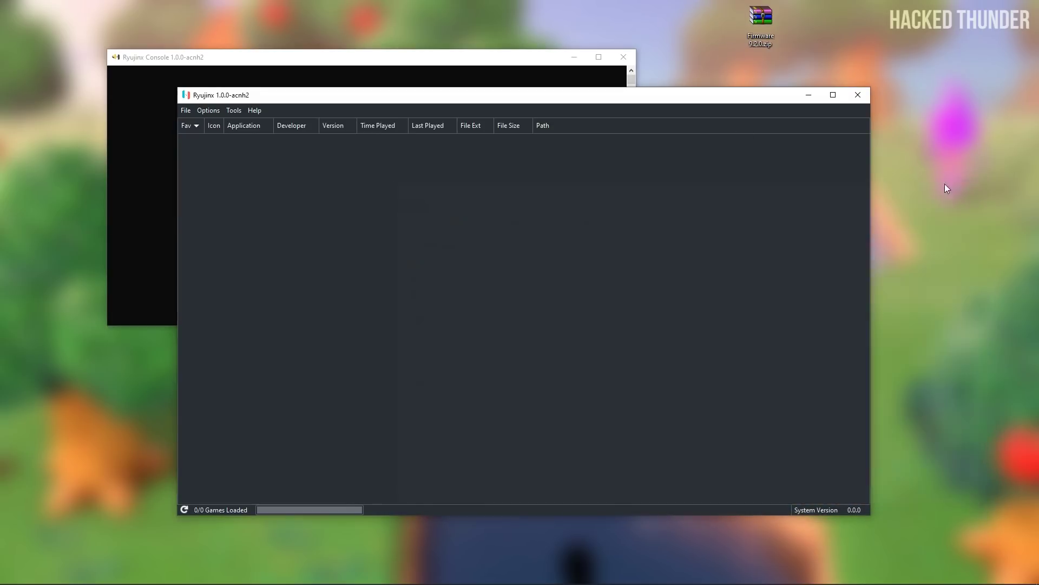
left_click(857, 95)
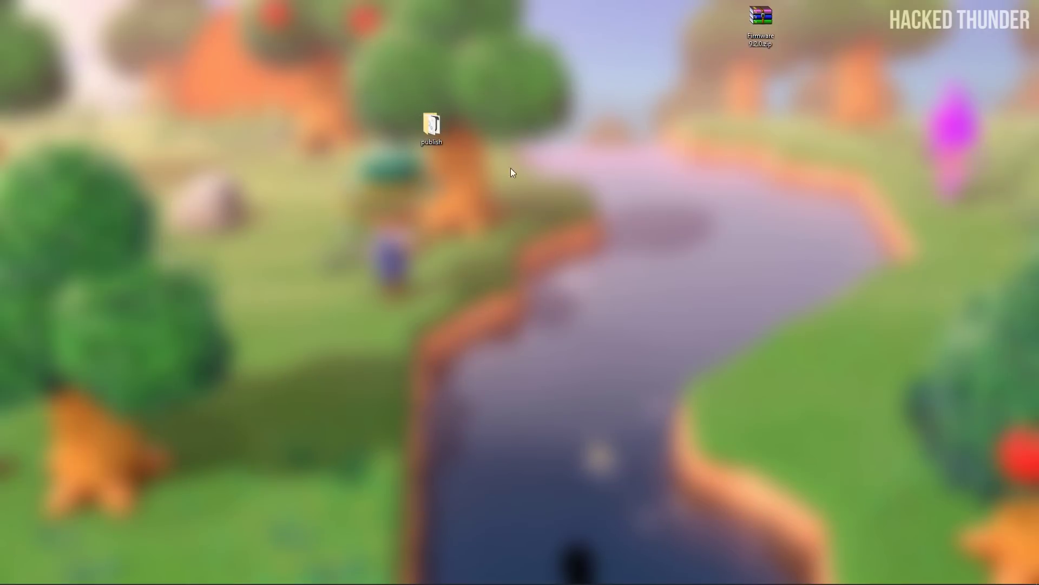
double_click(433, 125)
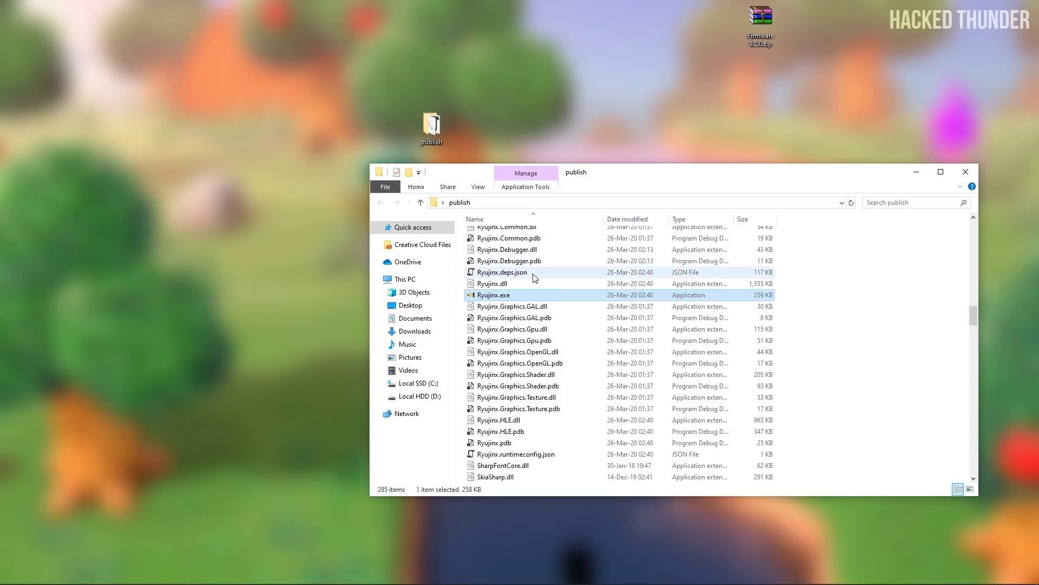
double_click(498, 295)
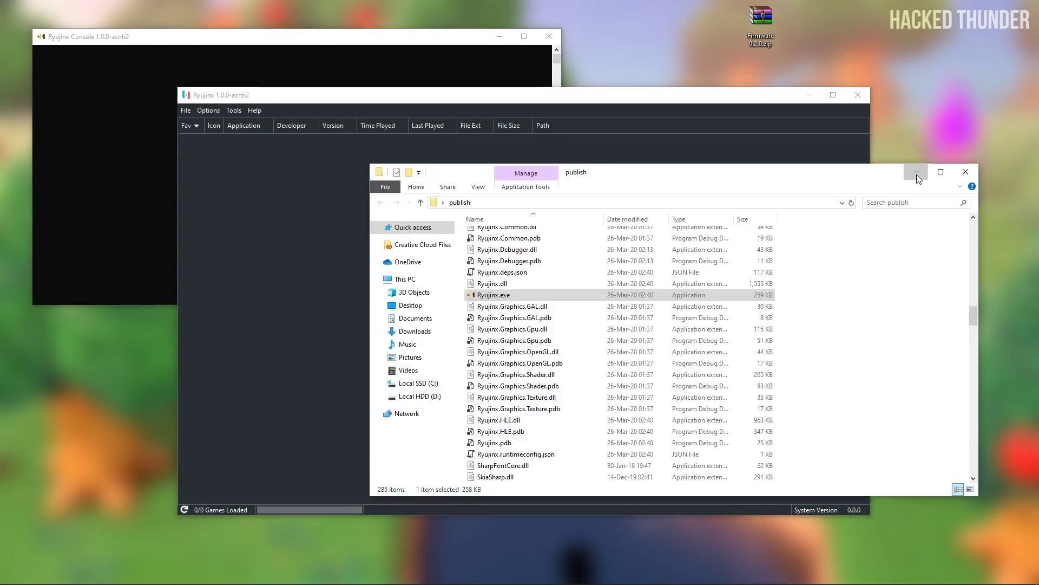
left_click(917, 172)
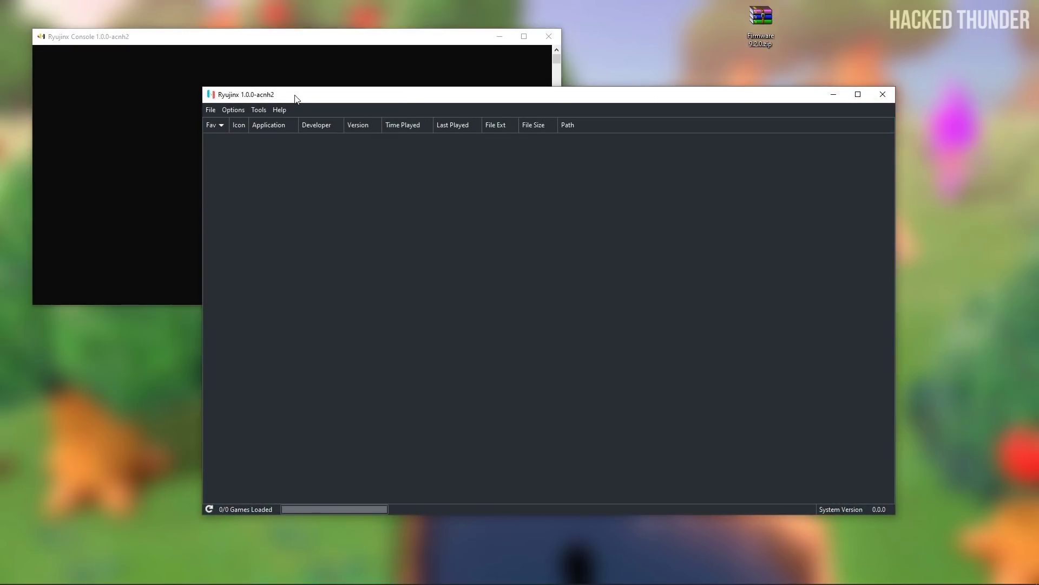
left_click(260, 111)
- Install firmware 9.2.0 from Desktop\Firmware 9.2.0.zip and confirm the installation
mouse_move(288, 124)
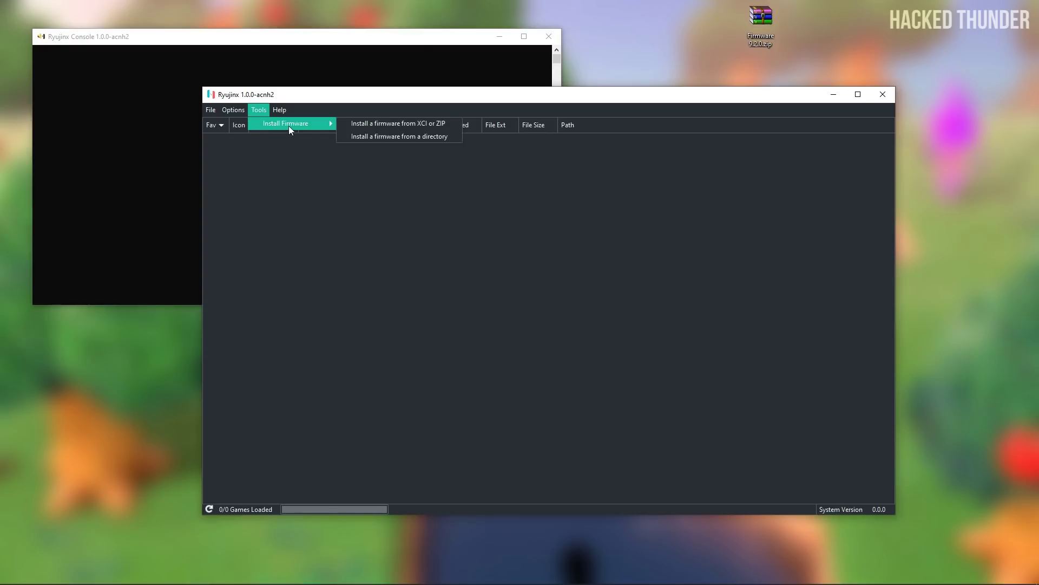
left_click(368, 122)
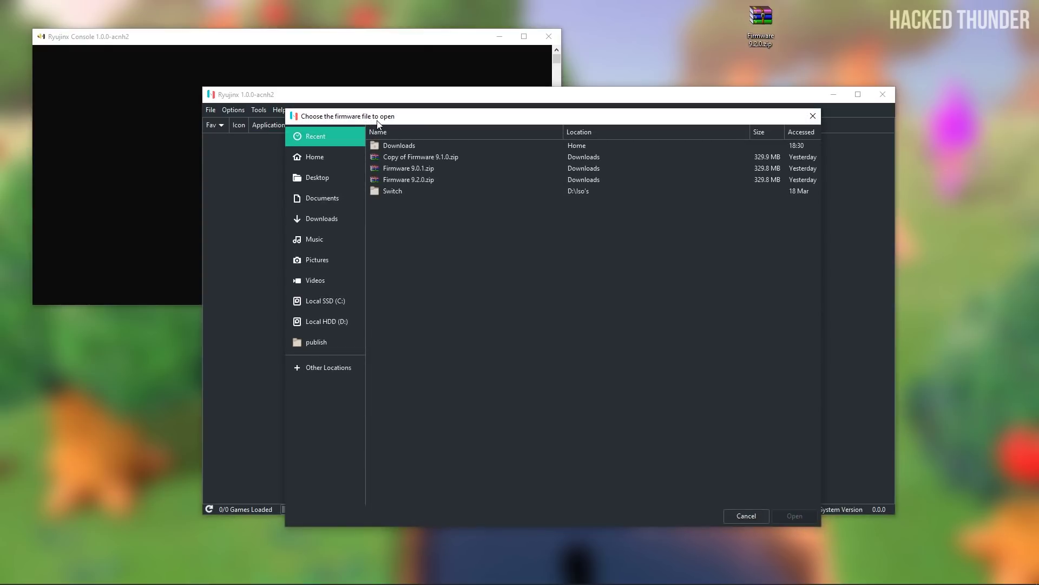
left_click(330, 178)
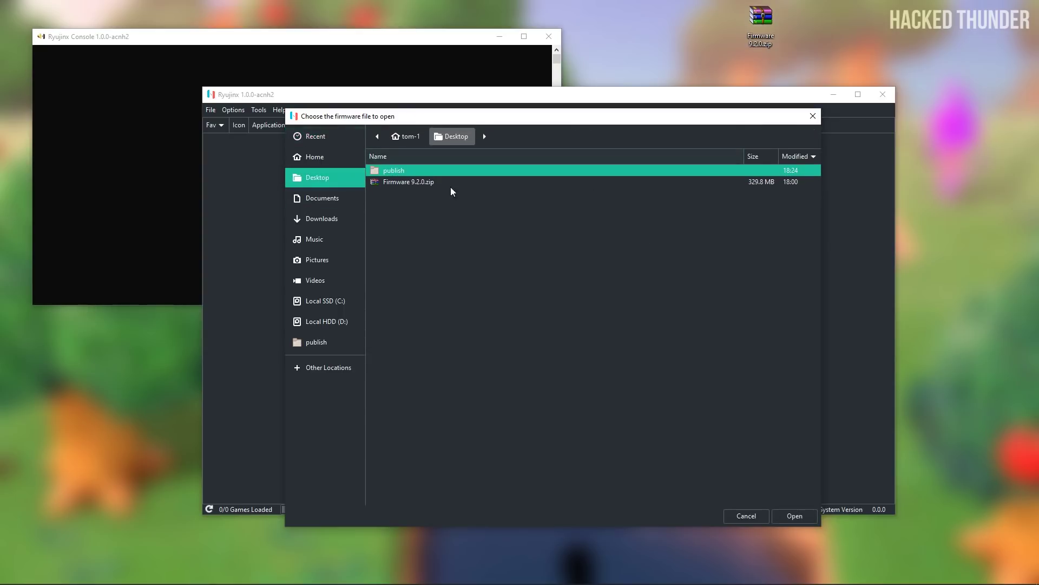
left_click(415, 182)
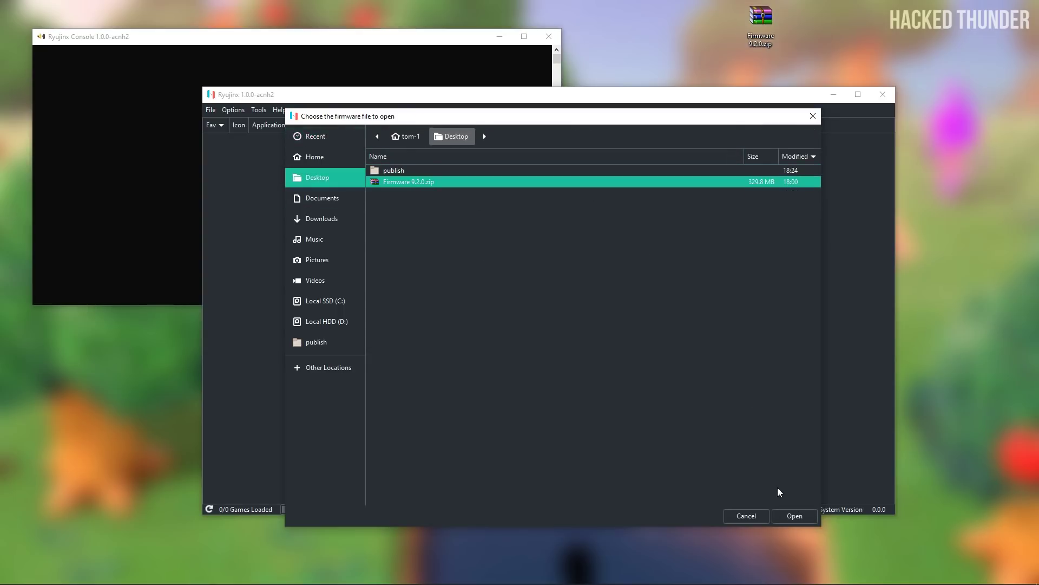
left_click(794, 516)
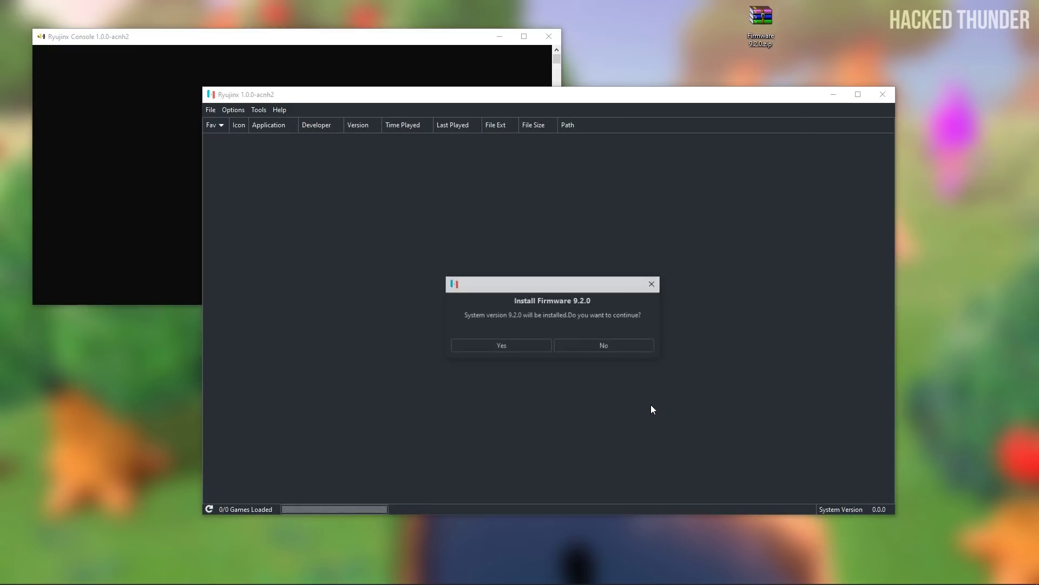
left_click(522, 346)
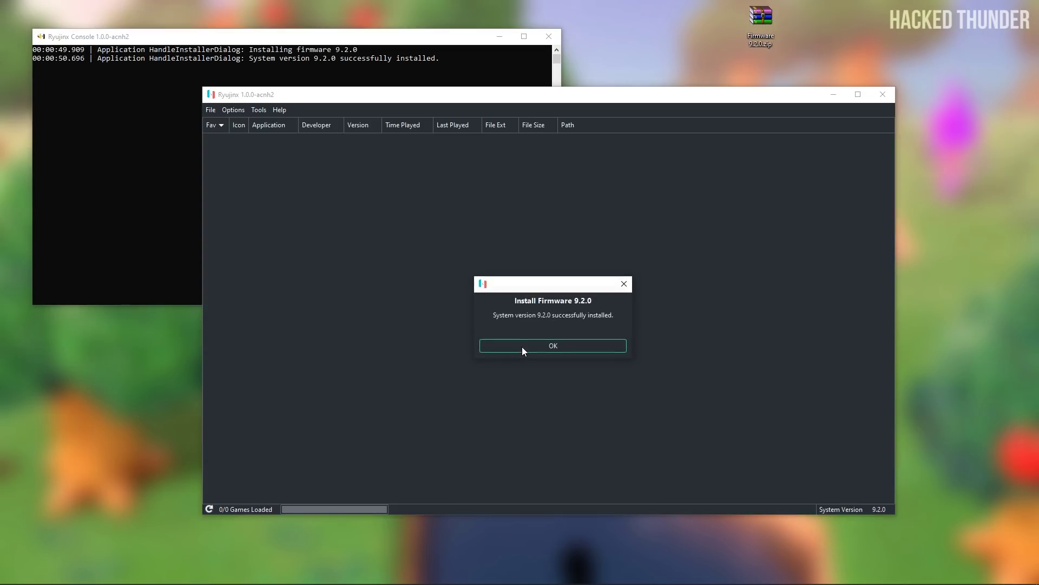
left_click(522, 348)
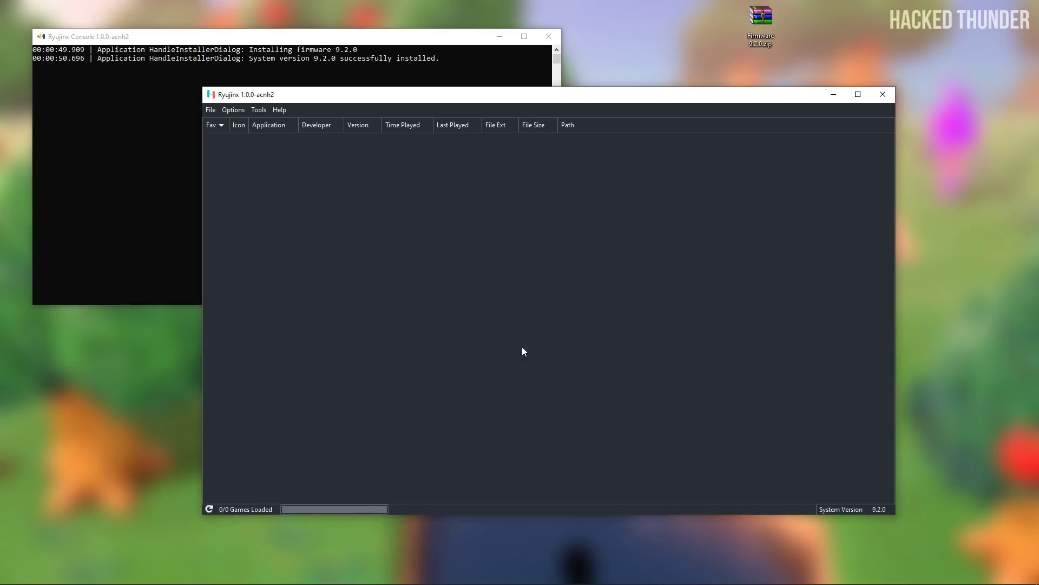
- Restart Ryujinx from the publish folder and place its main window in front of the console
left_click(883, 94)
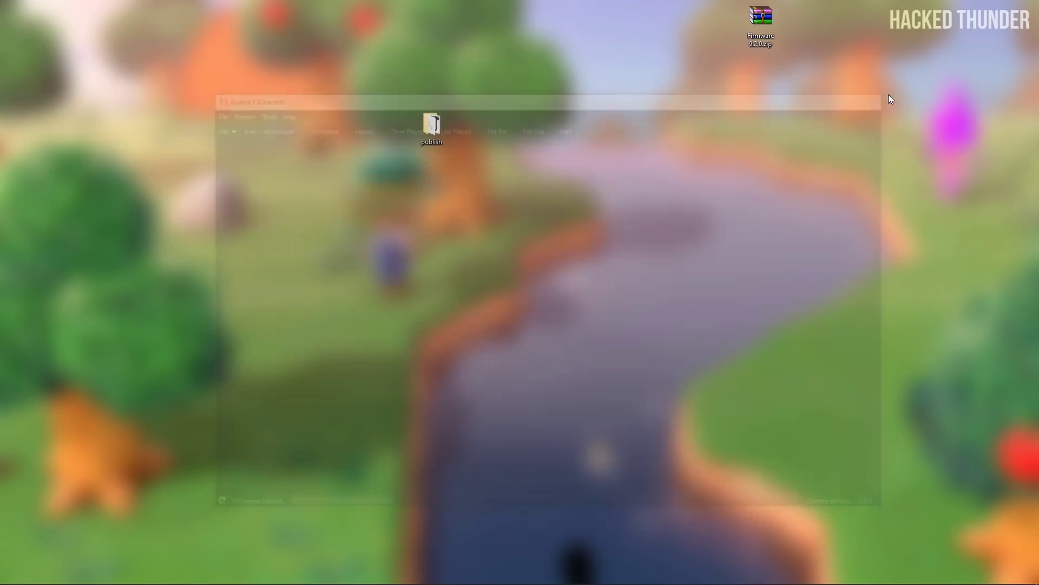
double_click(448, 131)
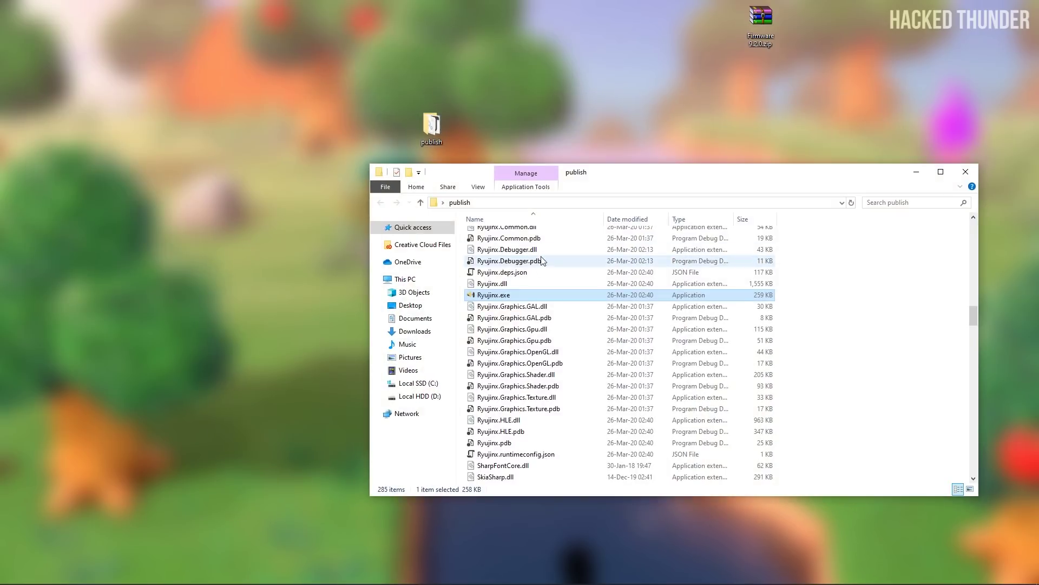
double_click(512, 295)
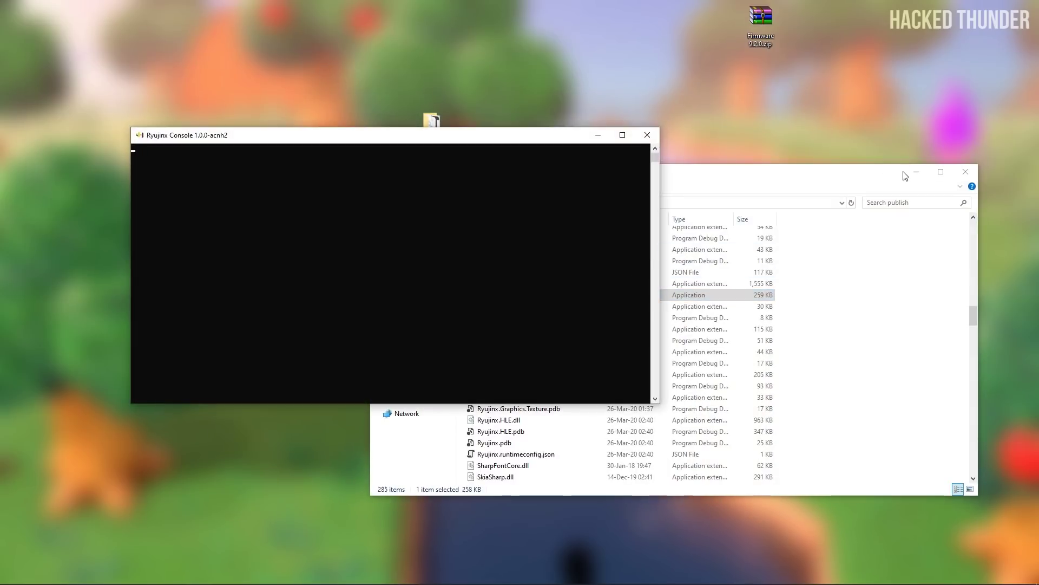
left_click(914, 171)
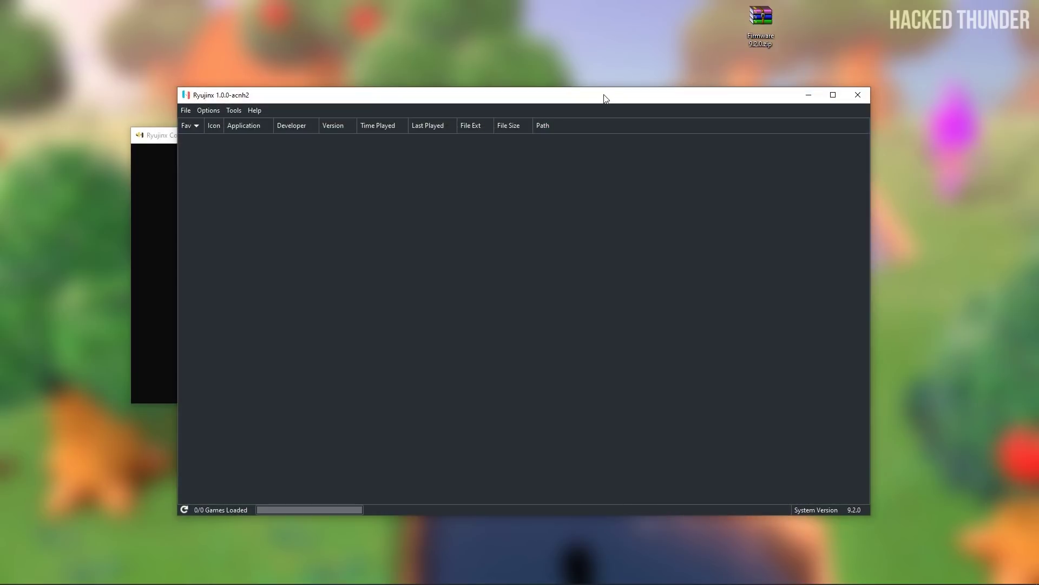
left_click_drag(162, 135, 85, 37)
left_click_drag(628, 98, 604, 83)
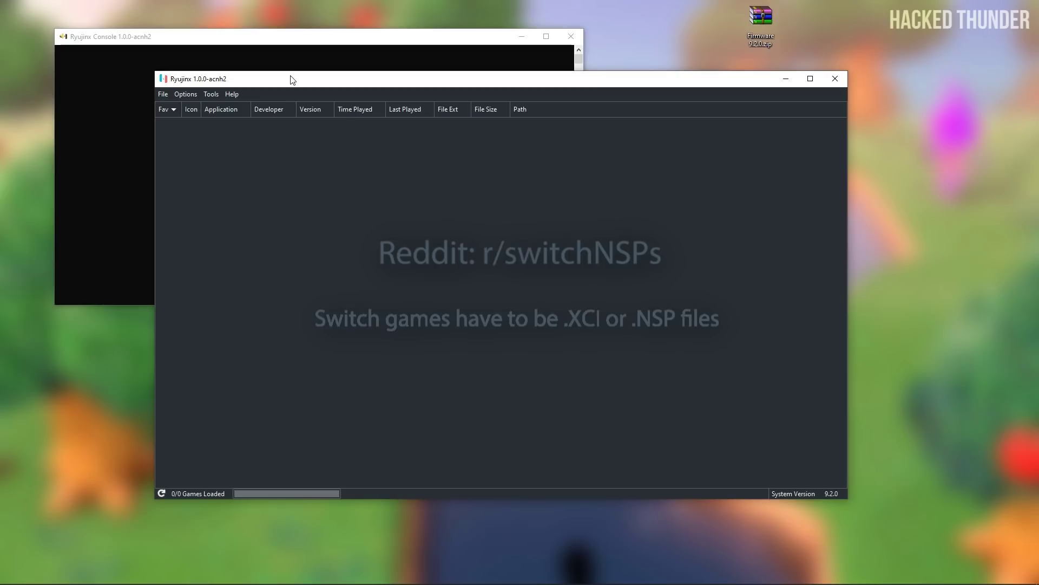
- Add D:\Iso's\Switch as a game directory in Ryujinx's settings
left_click(185, 94)
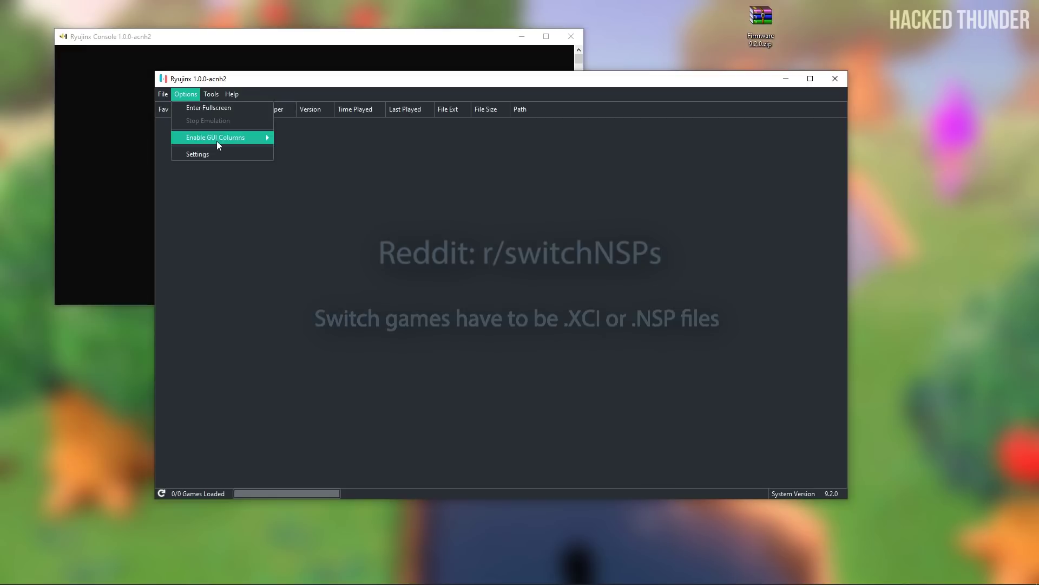
left_click(211, 155)
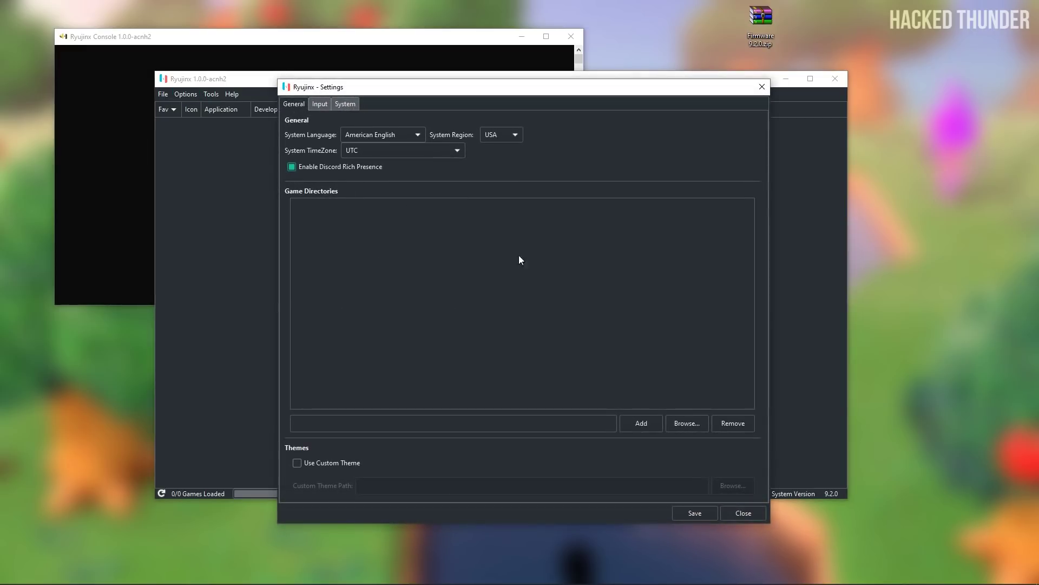
left_click(683, 423)
double_click(387, 180)
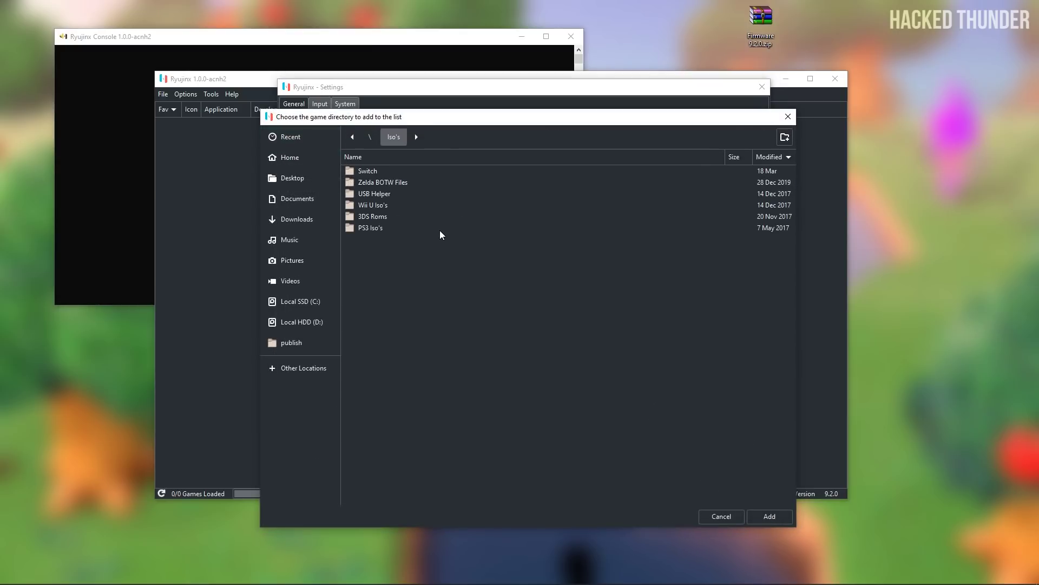
left_click(385, 171)
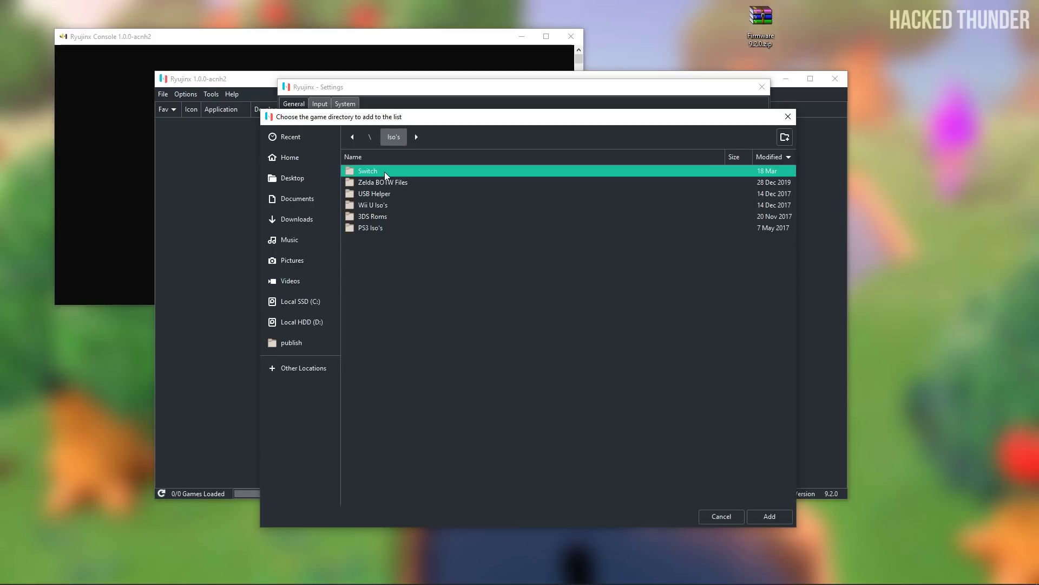
left_click(769, 516)
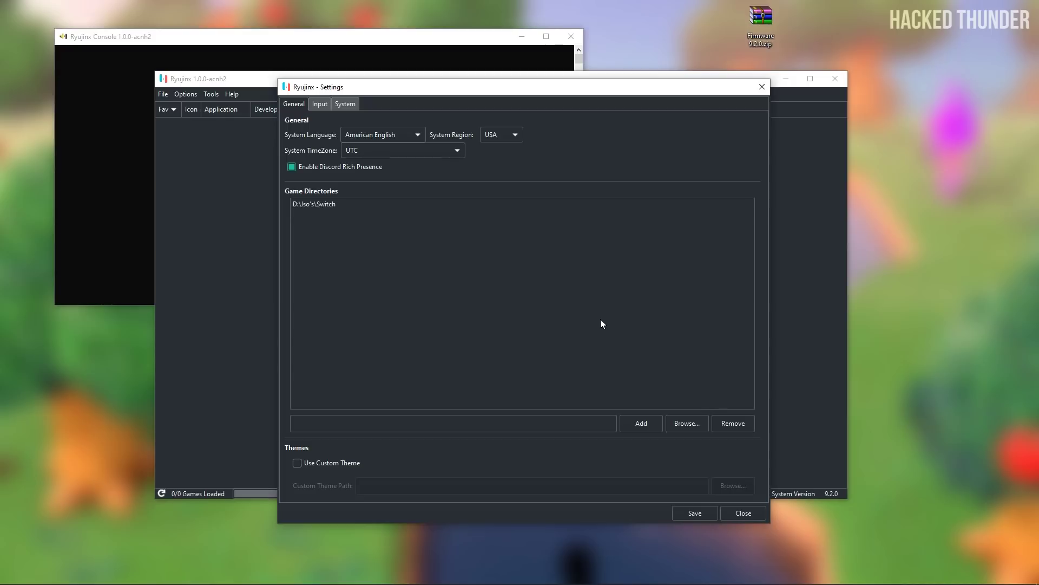
left_click(319, 104)
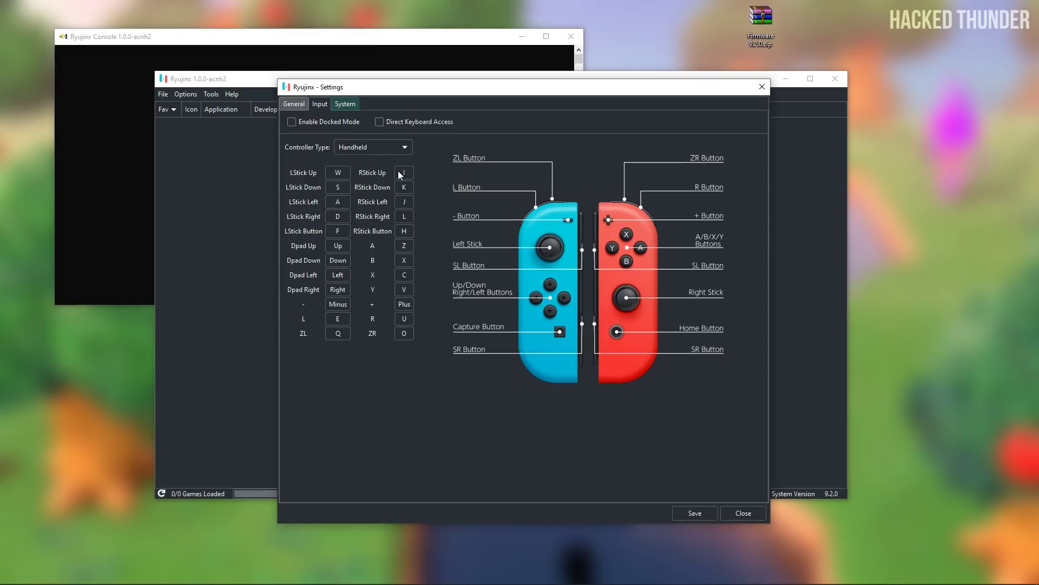
- Review the System settings tab, then save settings so 12/12 games load from D:\Iso's\Switch
left_click(347, 105)
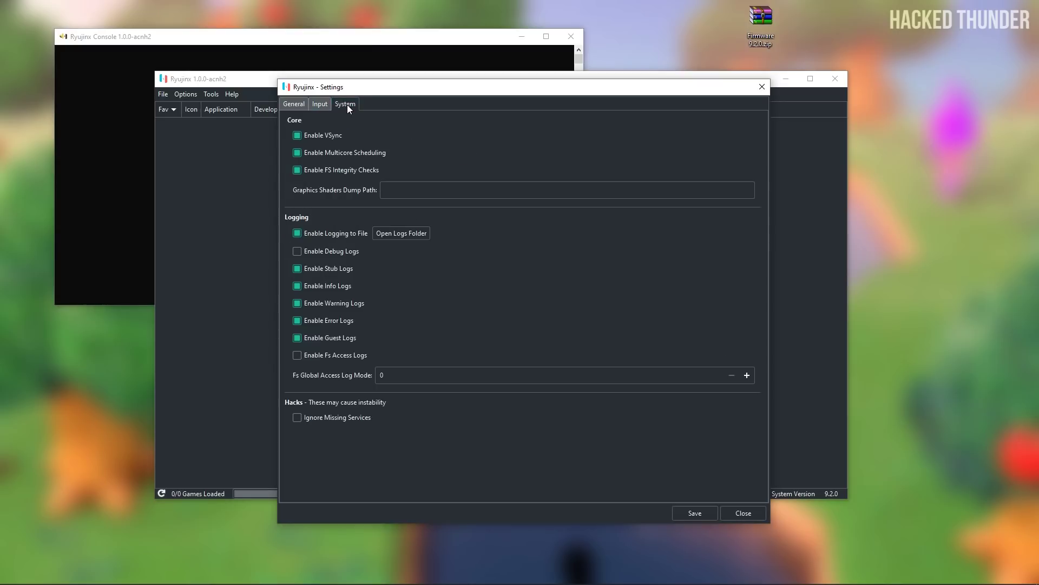
left_click(695, 513)
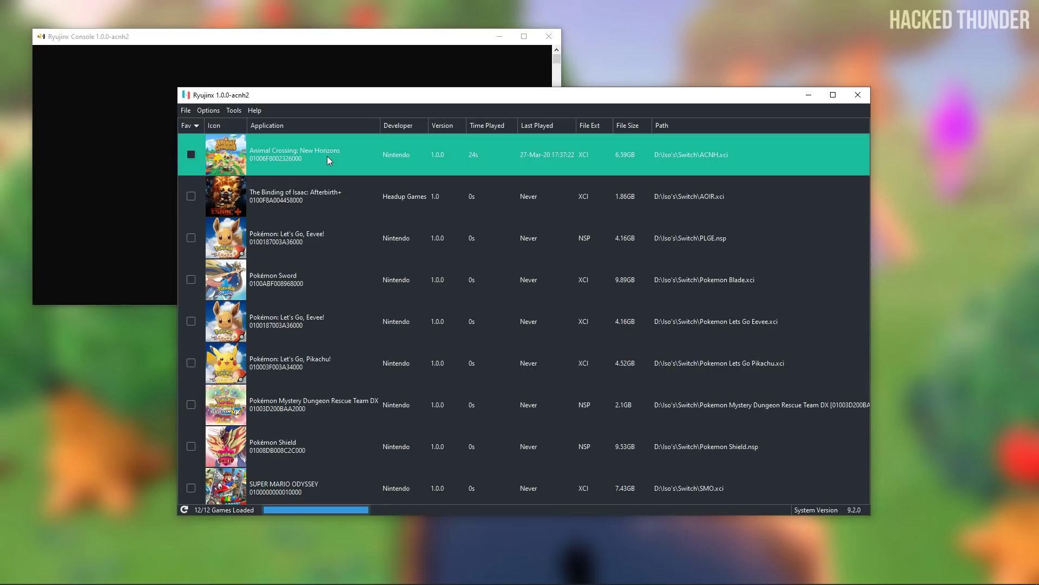
- Launch Animal Crossing: New Horizons from the game list
double_click(327, 155)
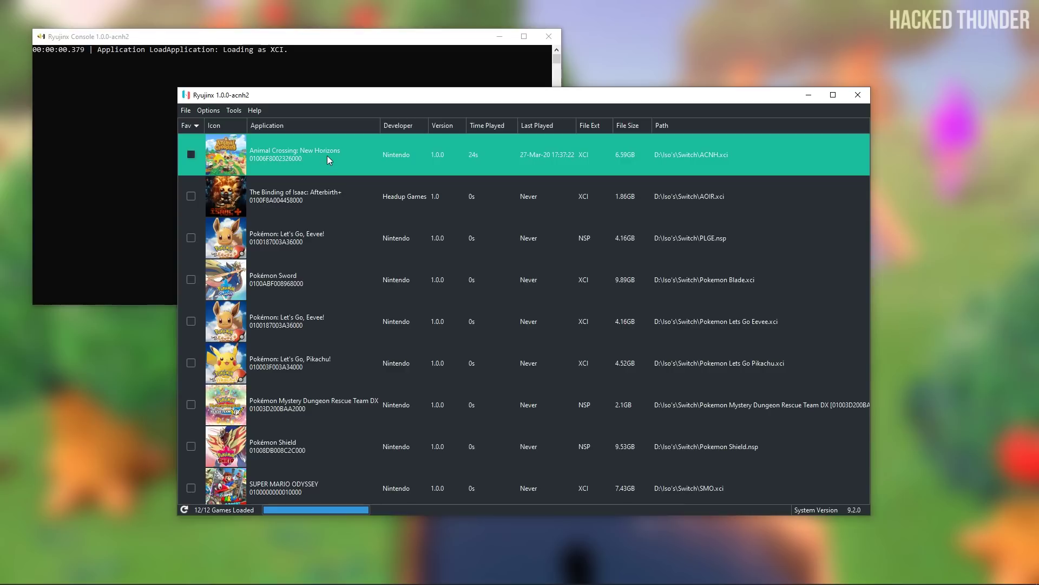